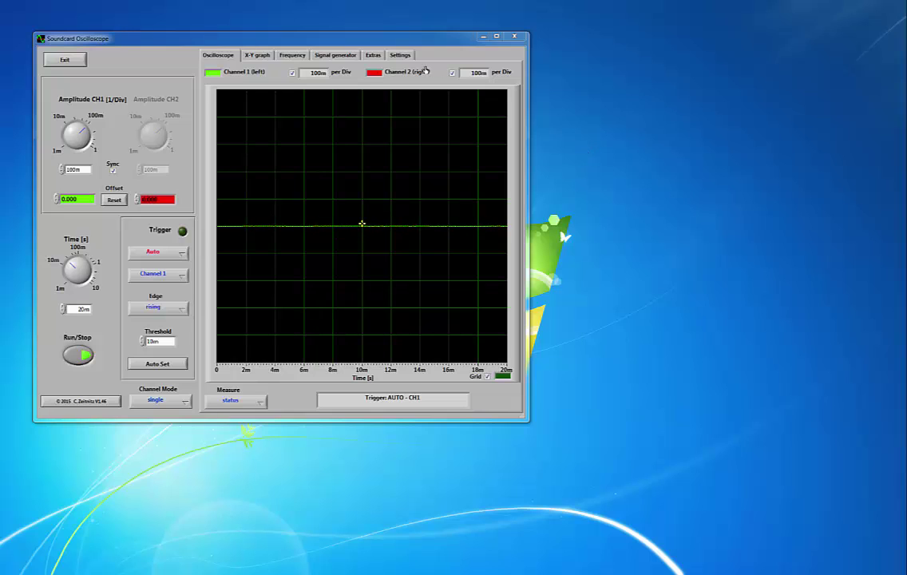
Open the Windows recording devices for audio input from the sound settings and return to the oscilloscope display
click(400, 56)
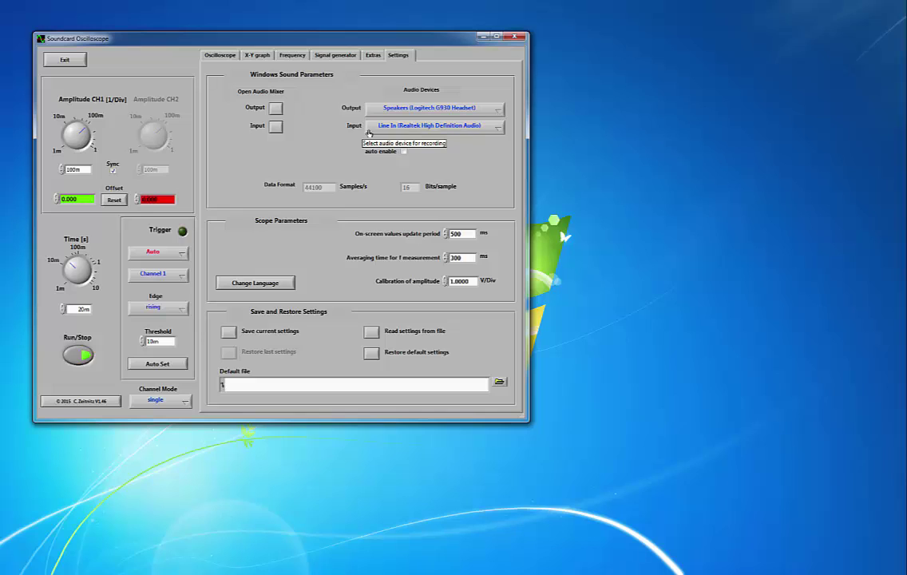
click(276, 127)
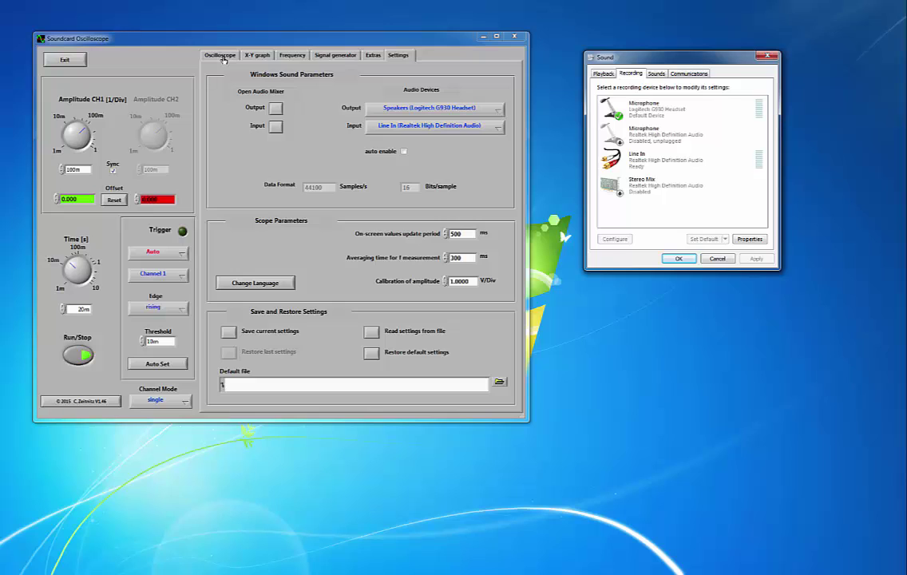
click(221, 56)
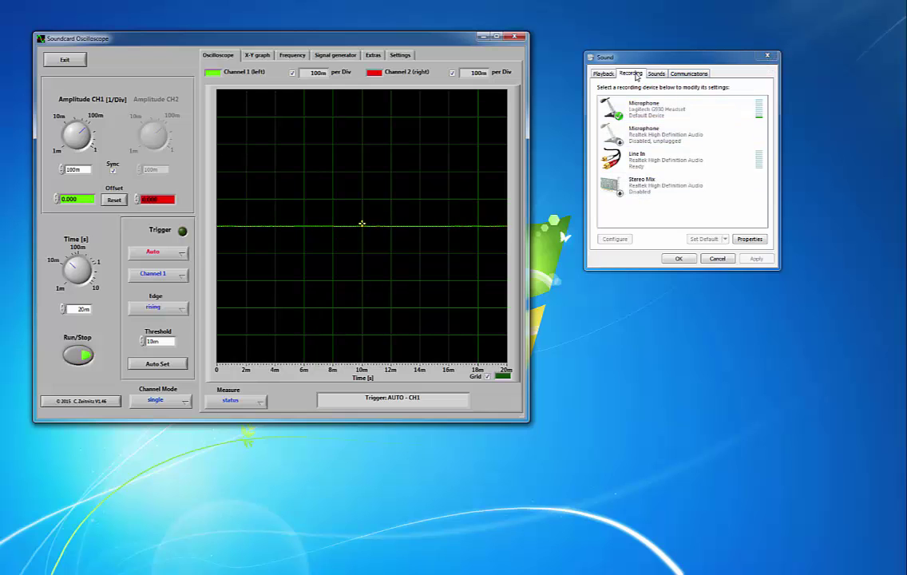
Slightly lower the Line In recording level in its device properties, apply it, and close the Sound window
click(644, 164)
click(749, 239)
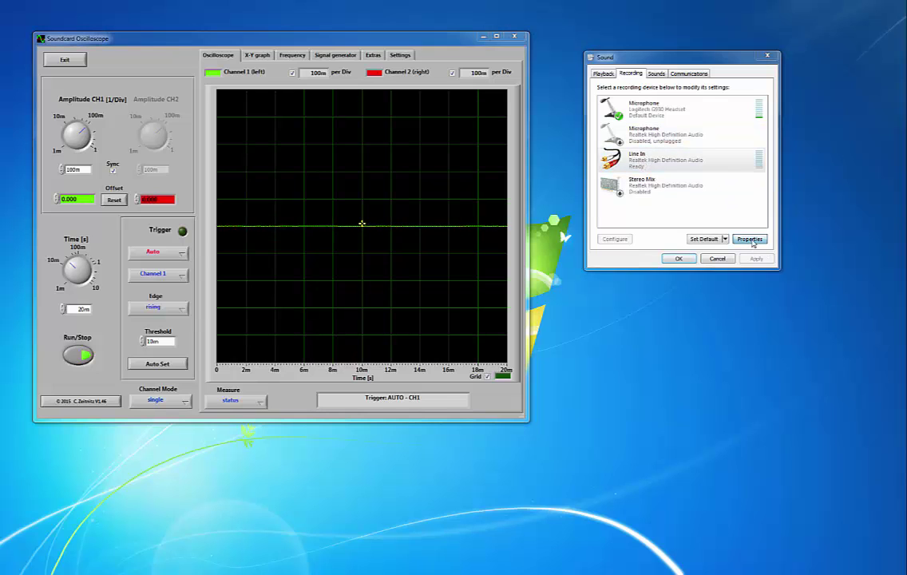
click(660, 109)
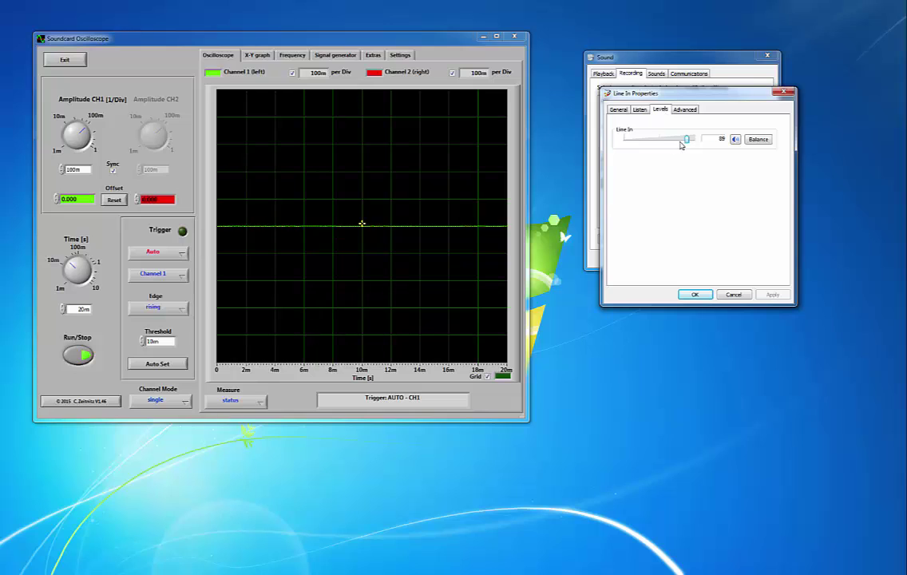
drag(687, 143, 680, 146)
drag(680, 143, 683, 144)
click(696, 294)
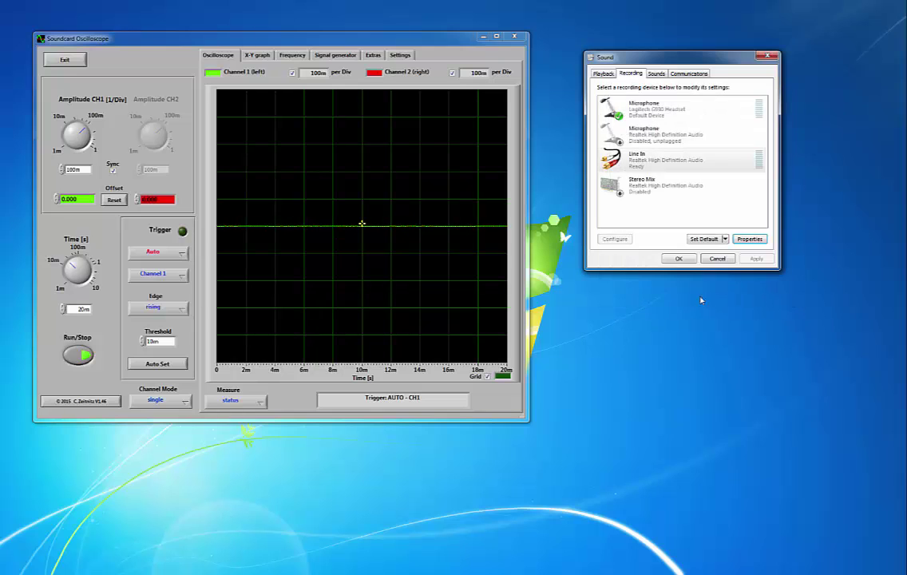
click(770, 57)
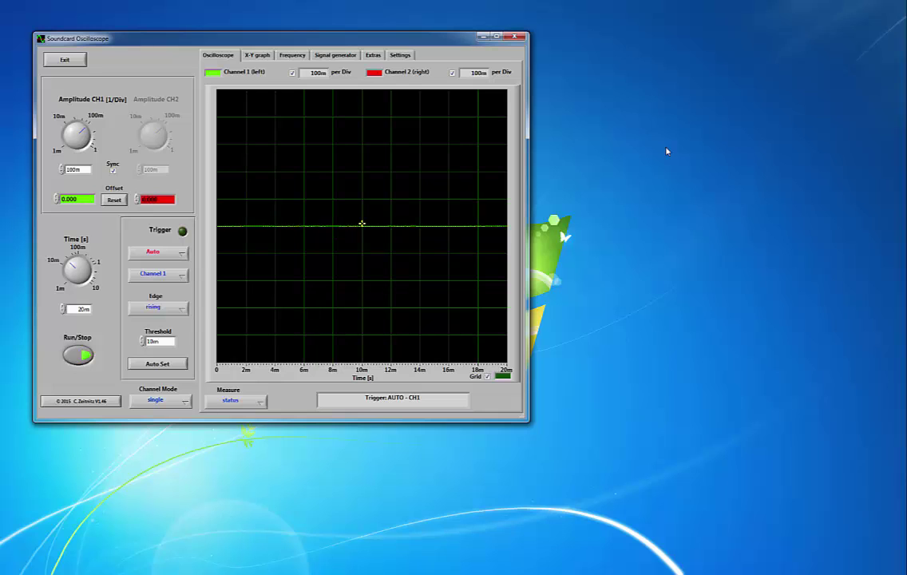
Show the frequency spectrum at maximum zoom and shift the displayed range to about 481–881 Hz
click(293, 56)
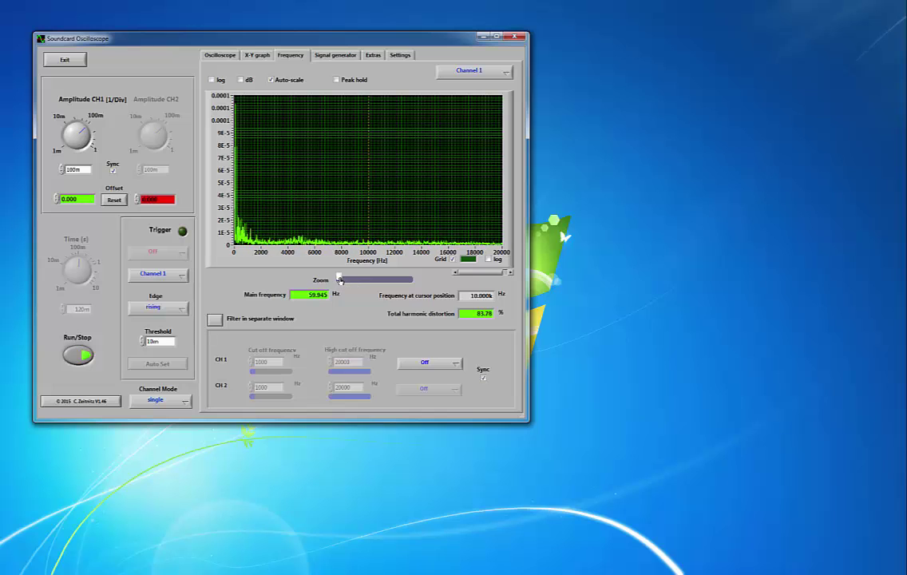
drag(340, 279, 412, 284)
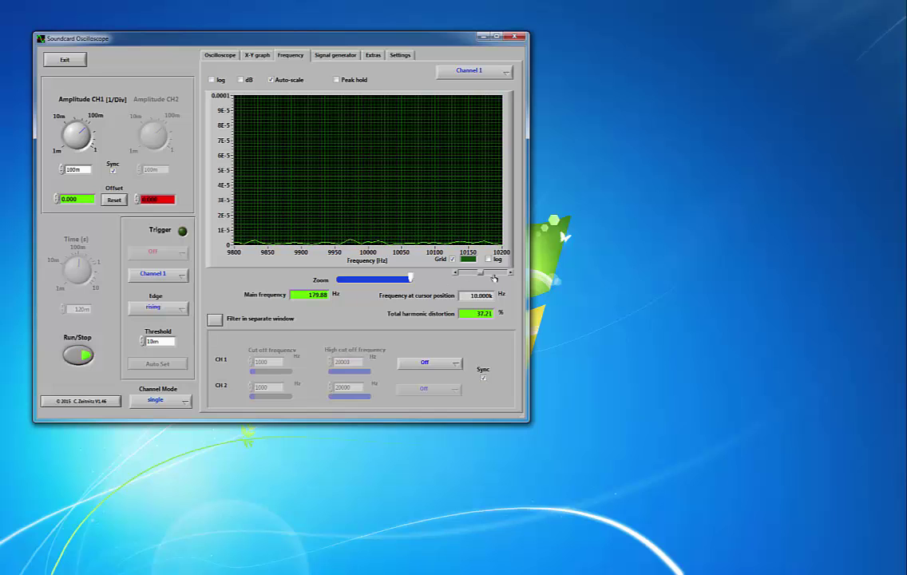
drag(481, 274, 458, 275)
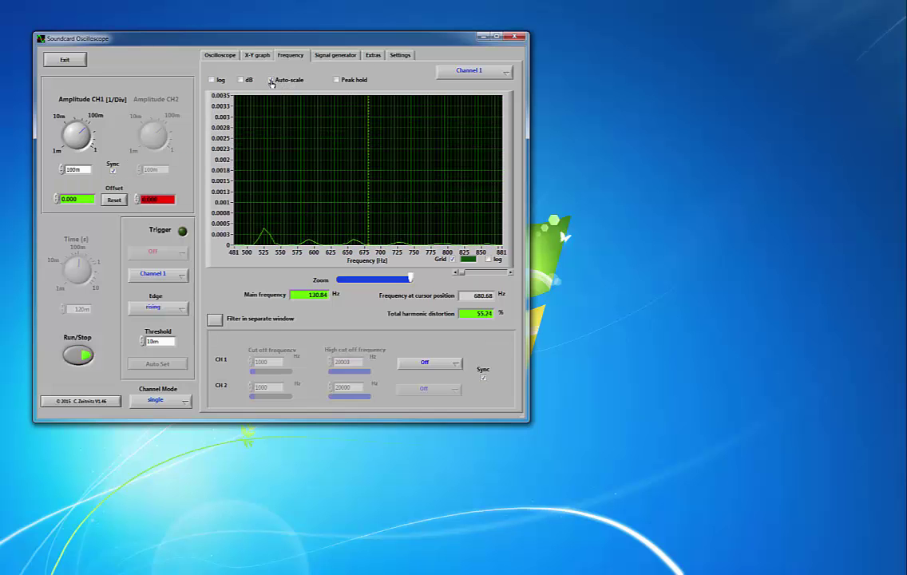
Try Auto-scale off and back on, and switch the spectrum's amplitude scale to dB and back to linear
click(271, 81)
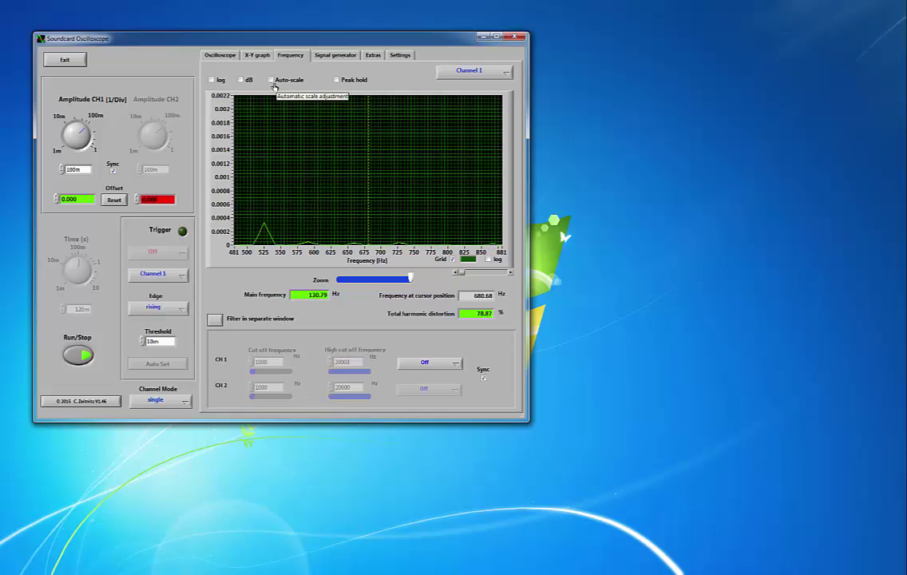
click(271, 80)
click(242, 81)
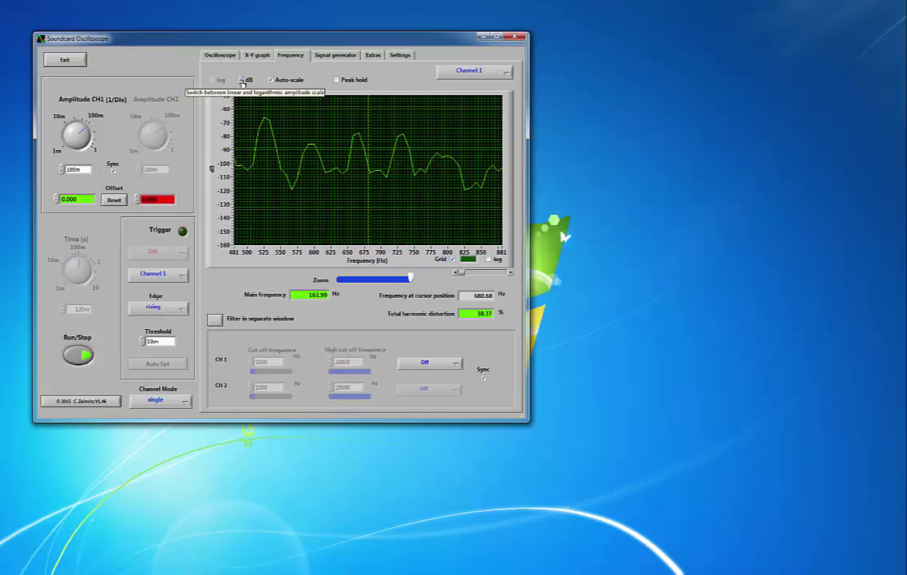
click(242, 81)
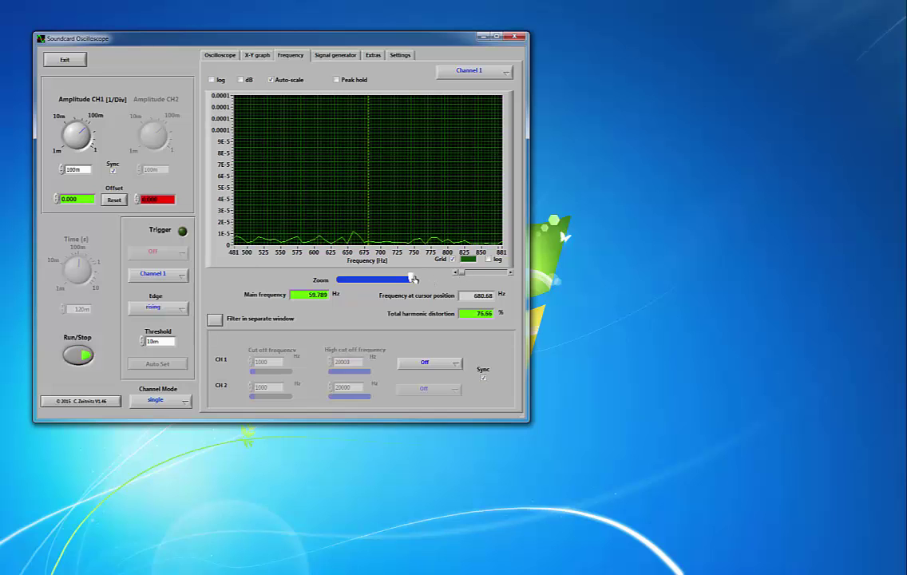
Shift the zoomed spectrum down to the low-frequency range of about 21–421 Hz
click(457, 273)
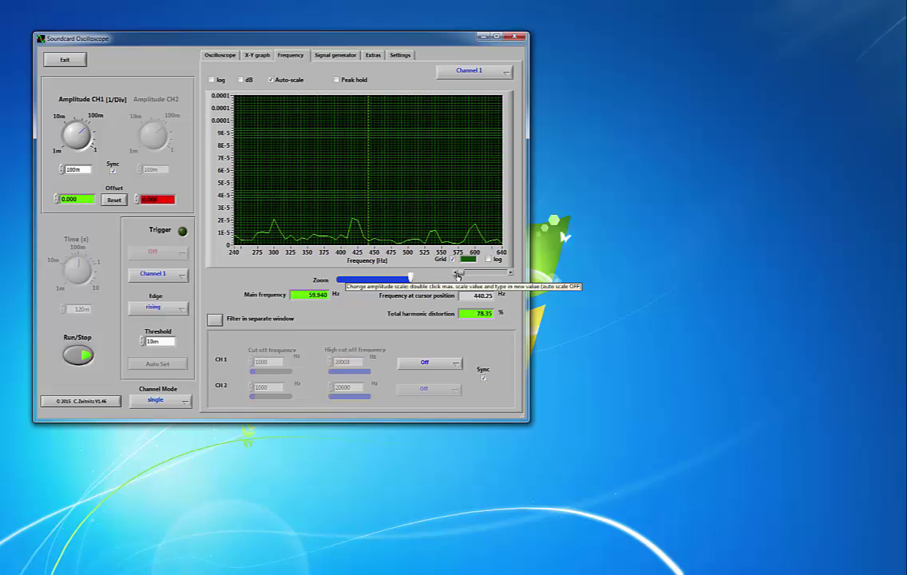
click(456, 274)
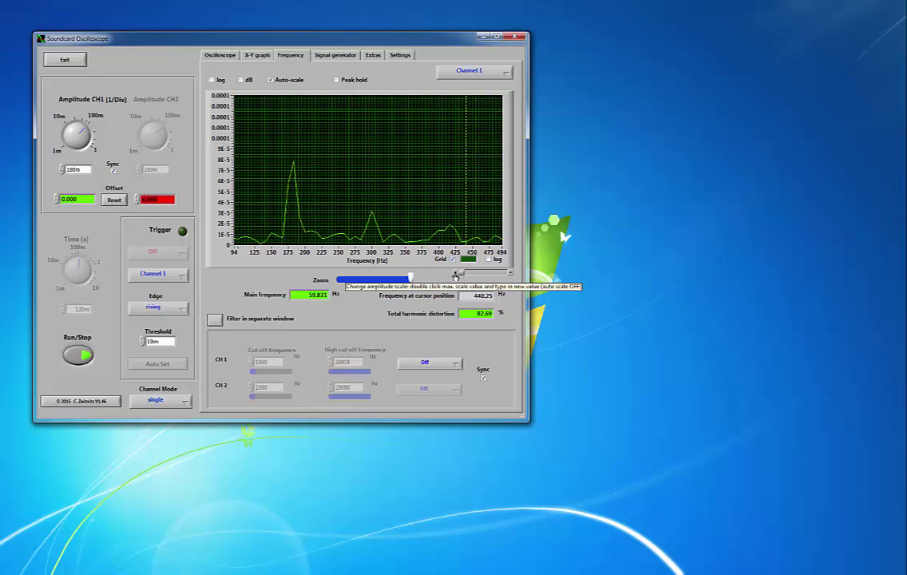
click(457, 274)
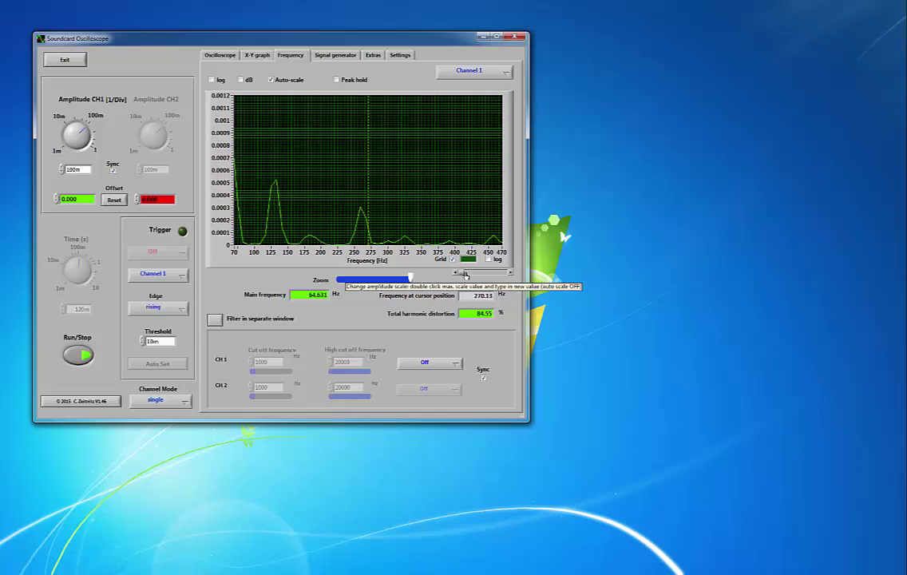
drag(465, 275, 456, 275)
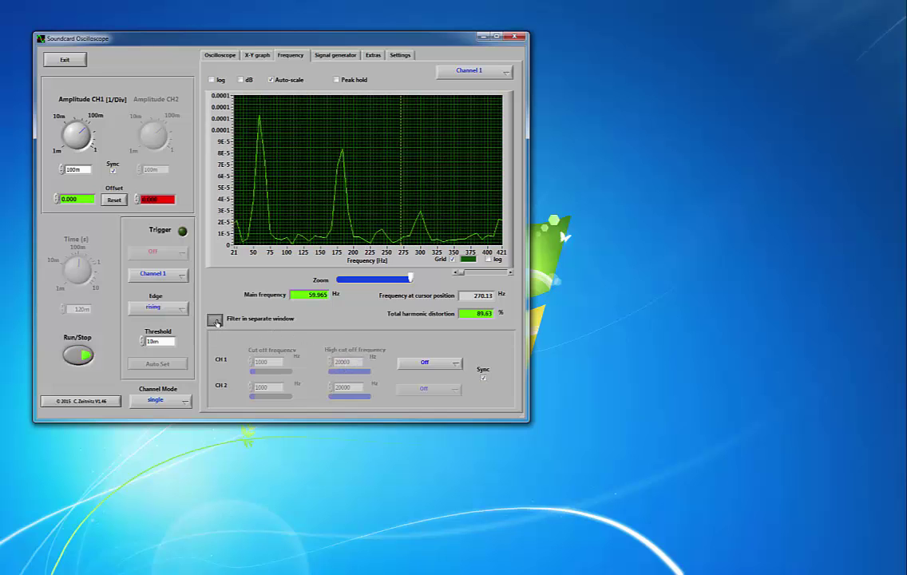
Open the frequency filter in a separate window beside the oscilloscope and set the filter type to Band pass
click(216, 319)
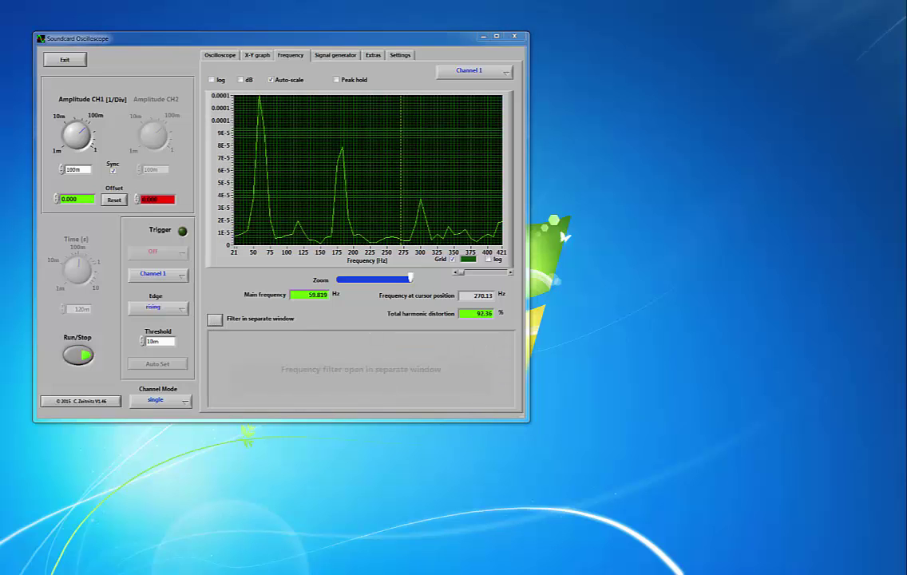
drag(752, 185, 654, 147)
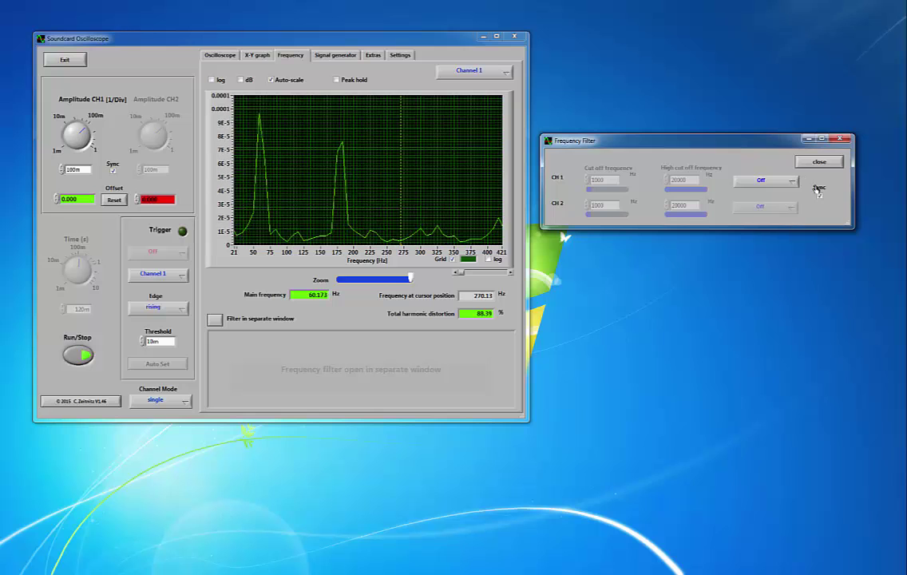
click(781, 181)
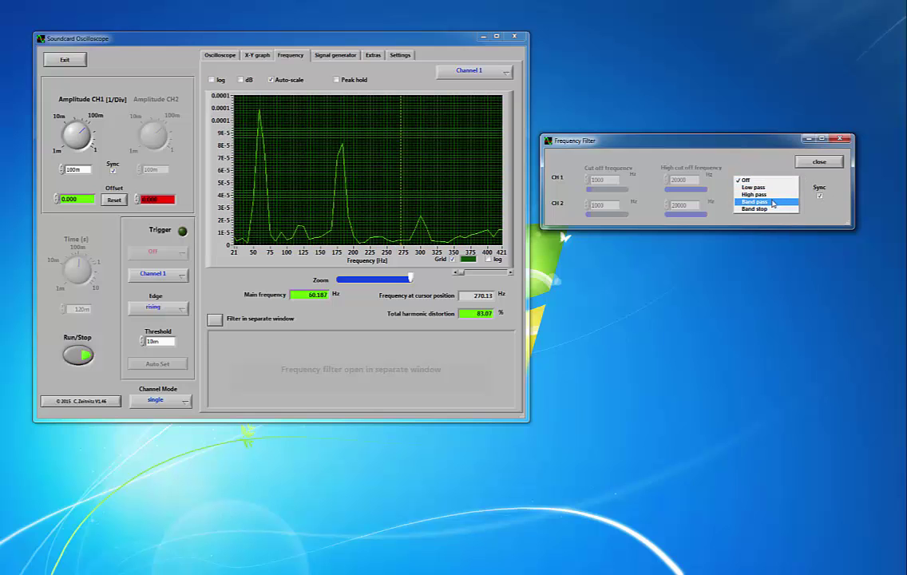
click(772, 209)
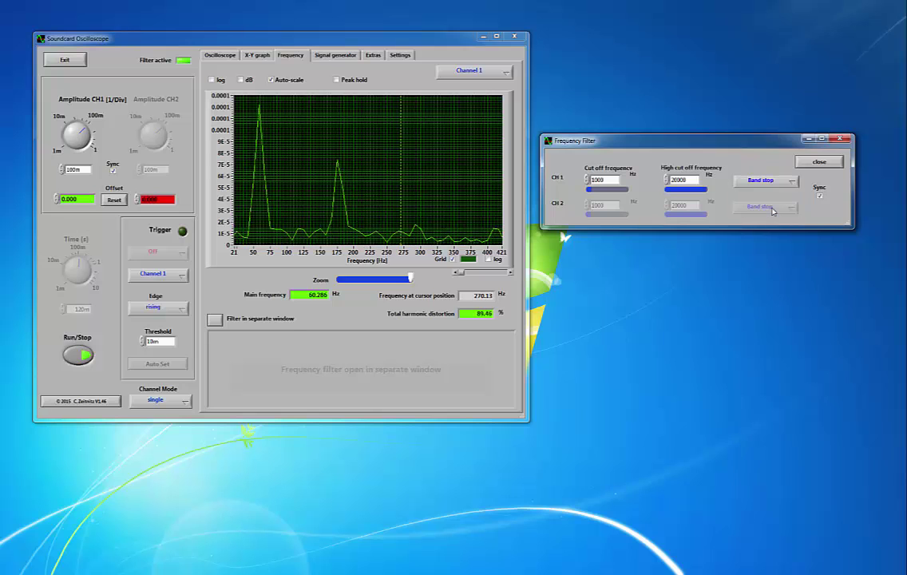
click(769, 185)
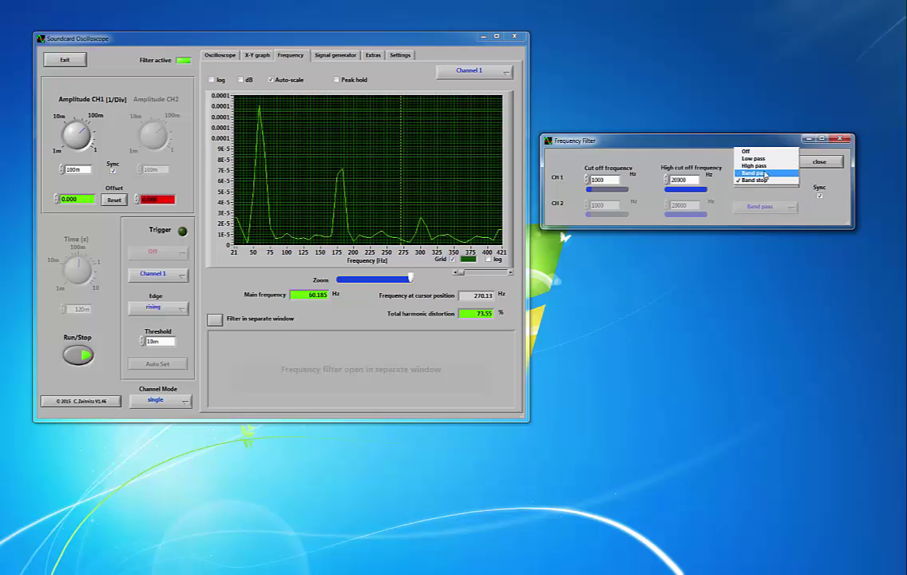
click(755, 173)
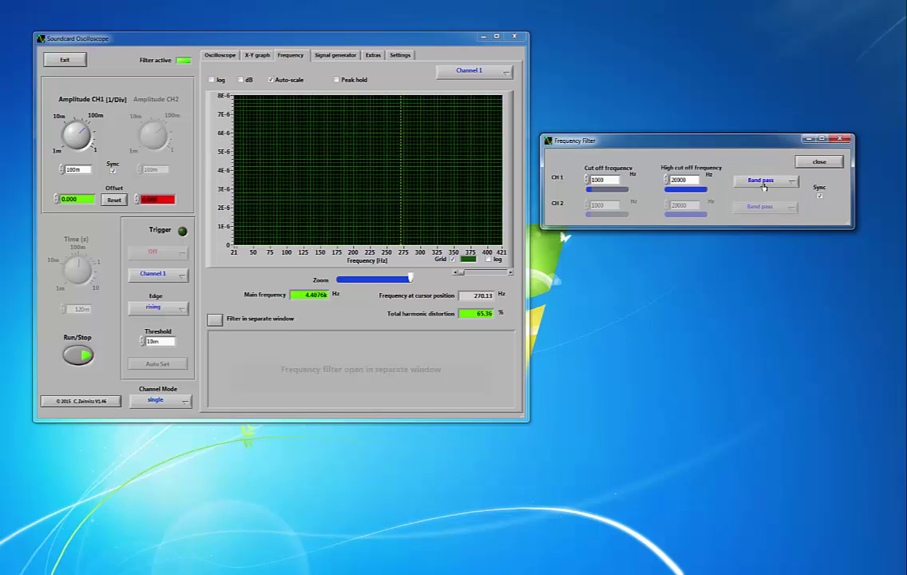
Disable filter sync between the channels and set channel 1's band-pass cut-off frequencies to 50 Hz and 100 Hz
click(819, 195)
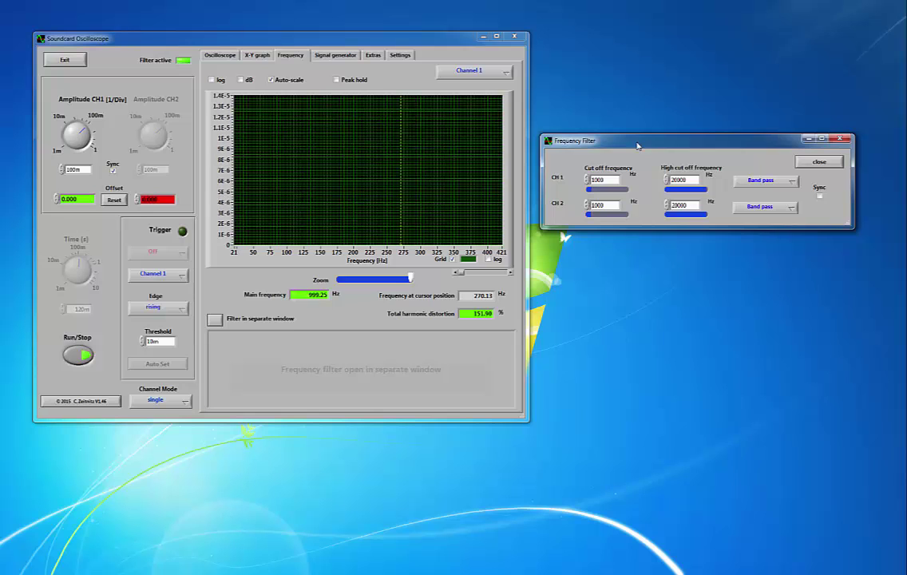
drag(637, 146, 630, 133)
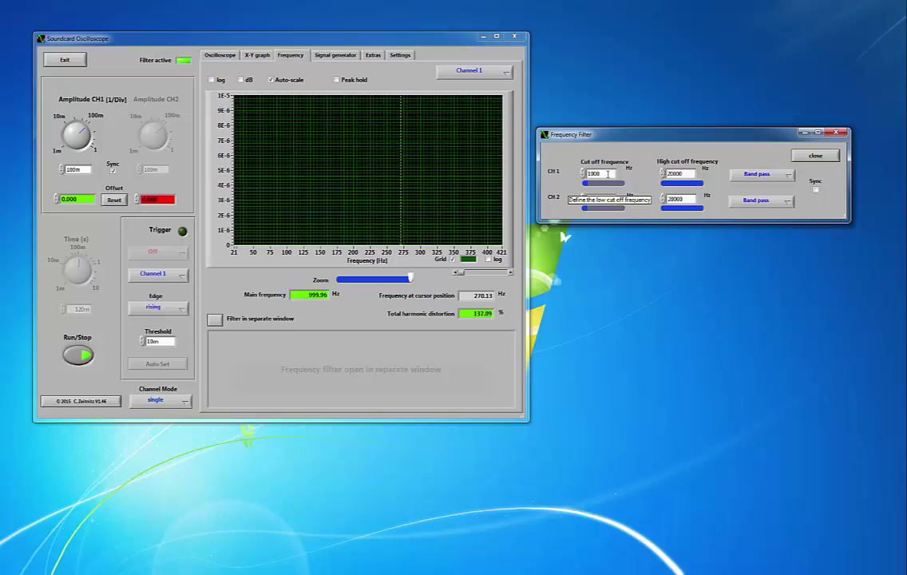
double_click(608, 173)
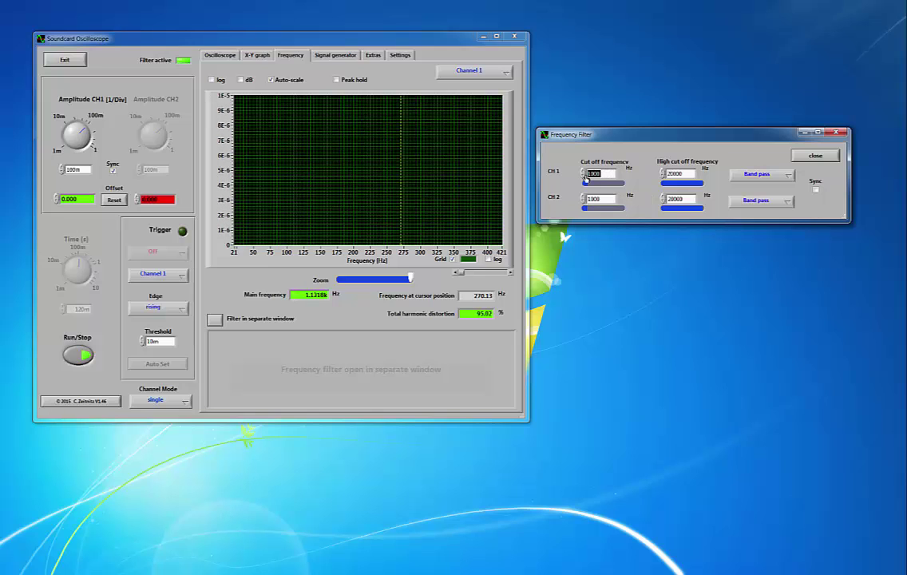
text(50)
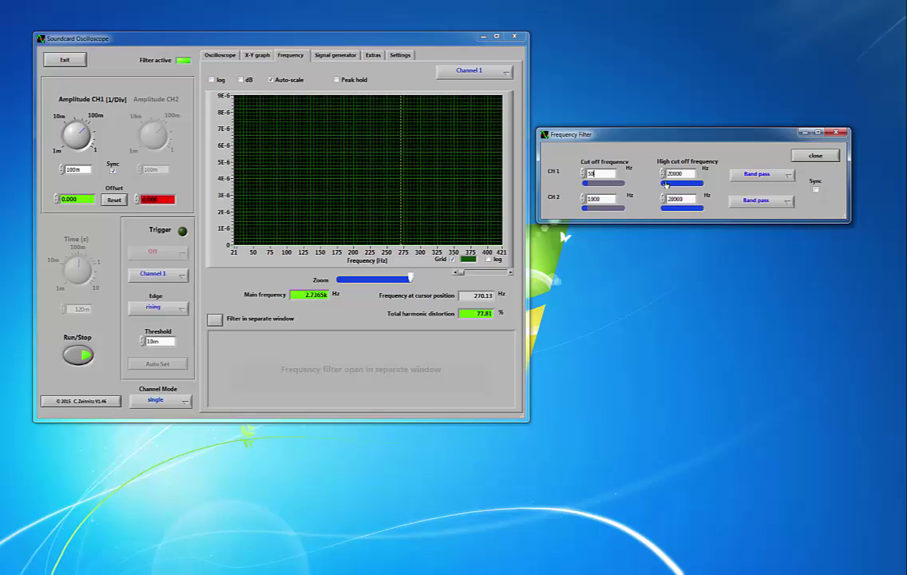
key(Tab)
text(100)
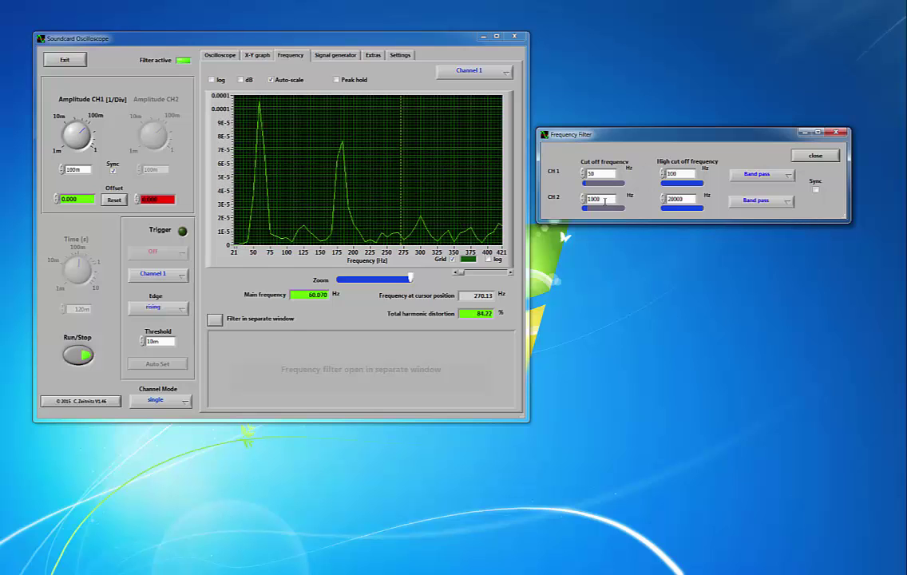
key(Tab)
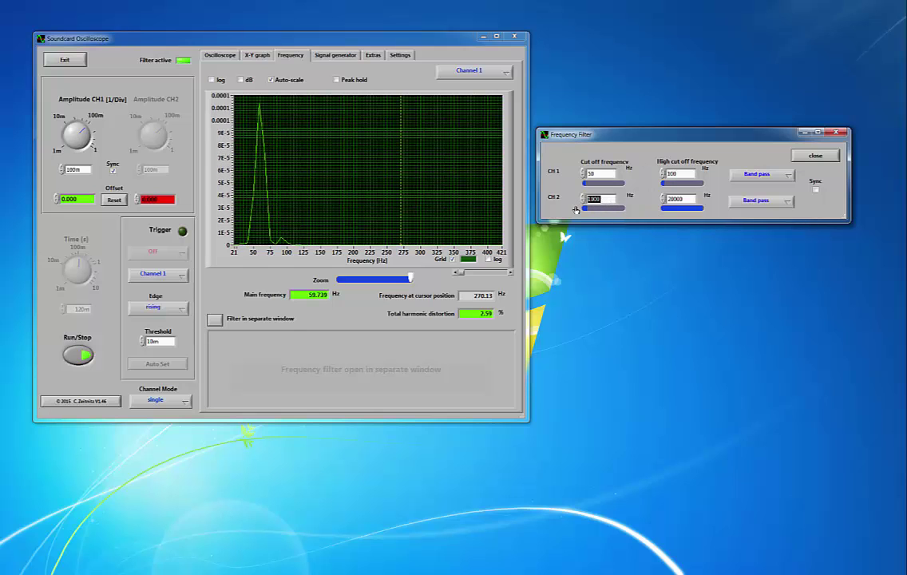
Set channel 2's band-pass filter to a low cut-off of 100 Hz and a high cut-off of 200 Hz
text(1)
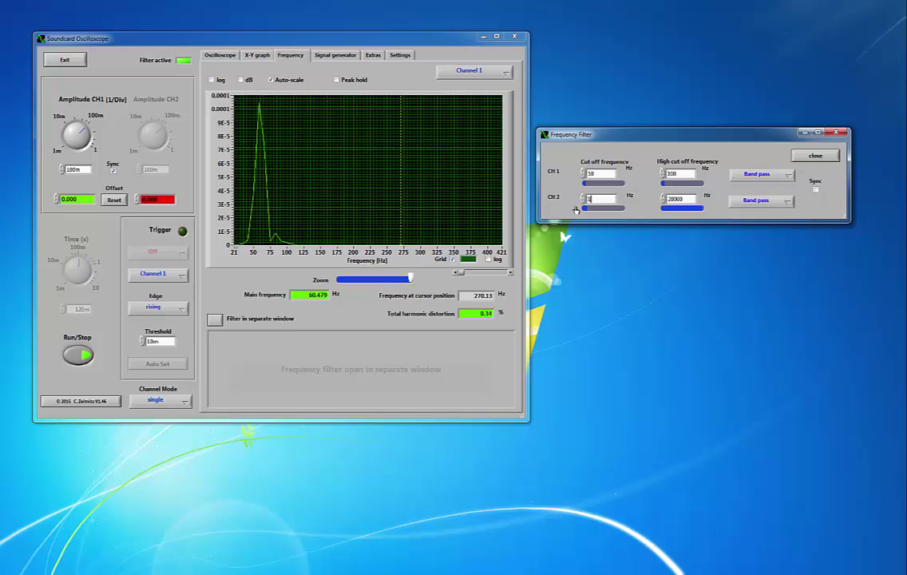
text(00)
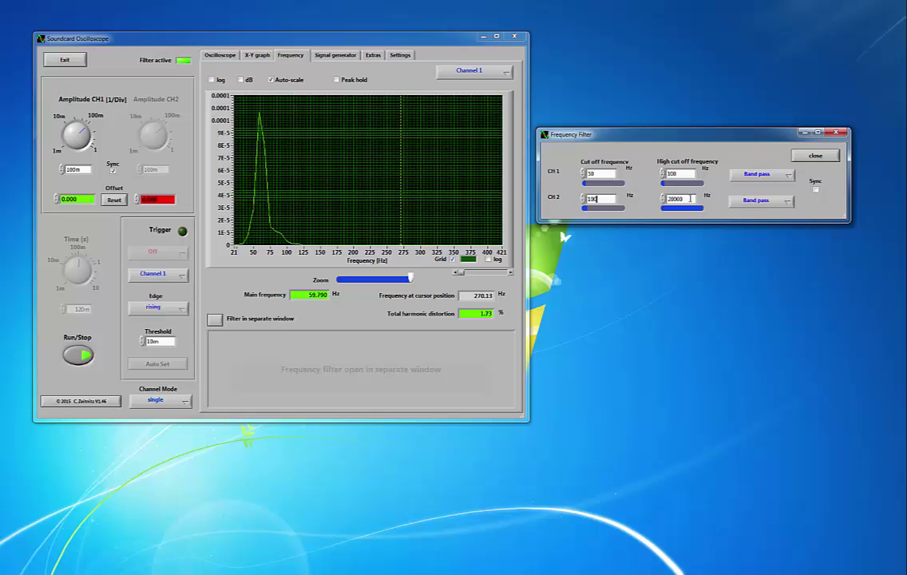
key(Tab)
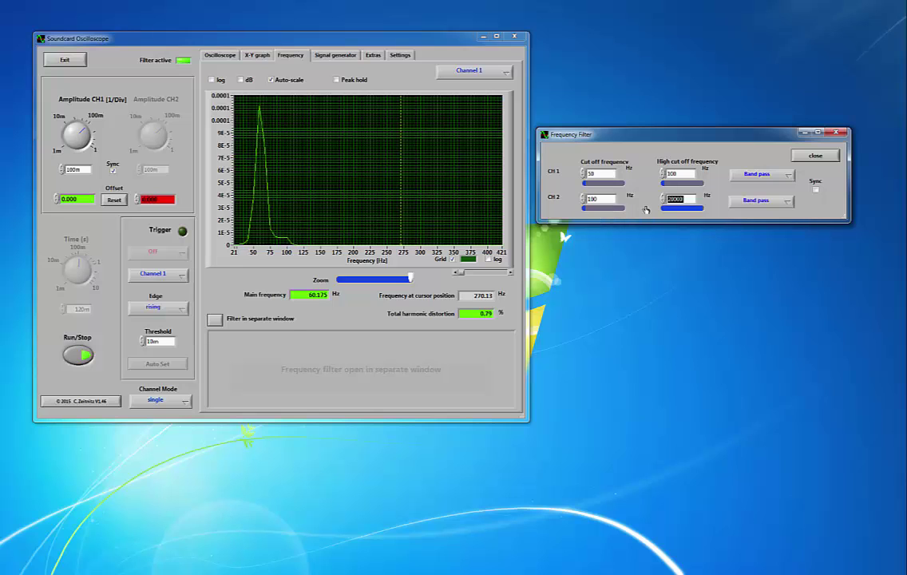
text(2000)
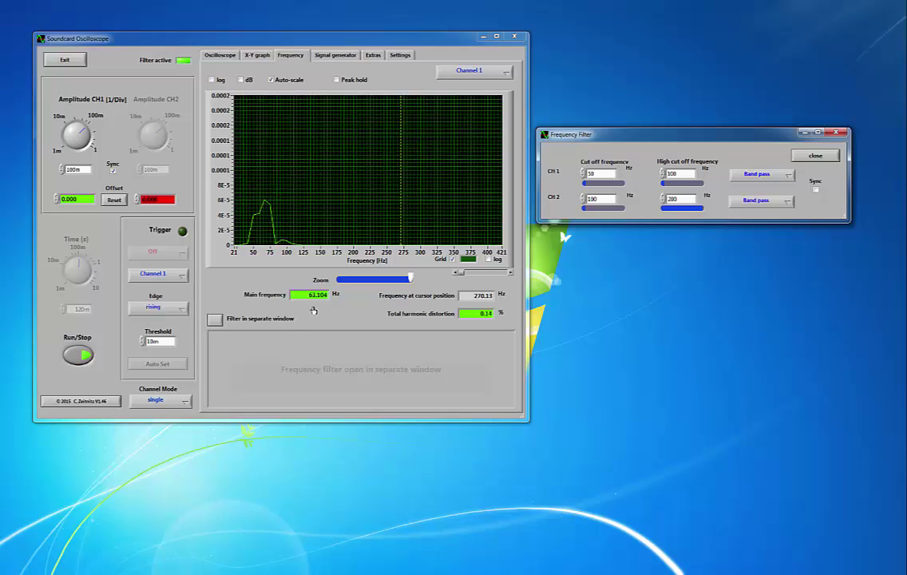
Return to the oscilloscope display and set the channel mode to CH1 + CH2
click(217, 56)
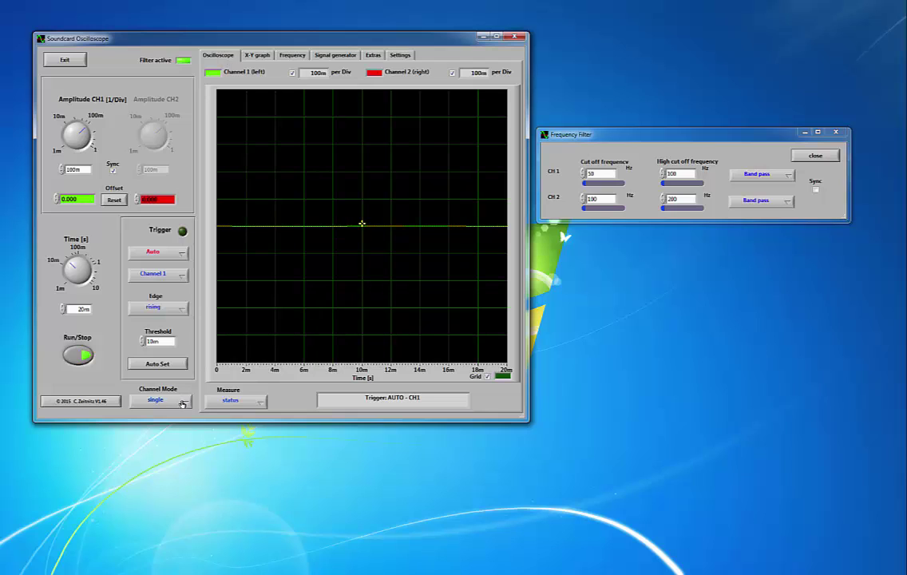
click(184, 404)
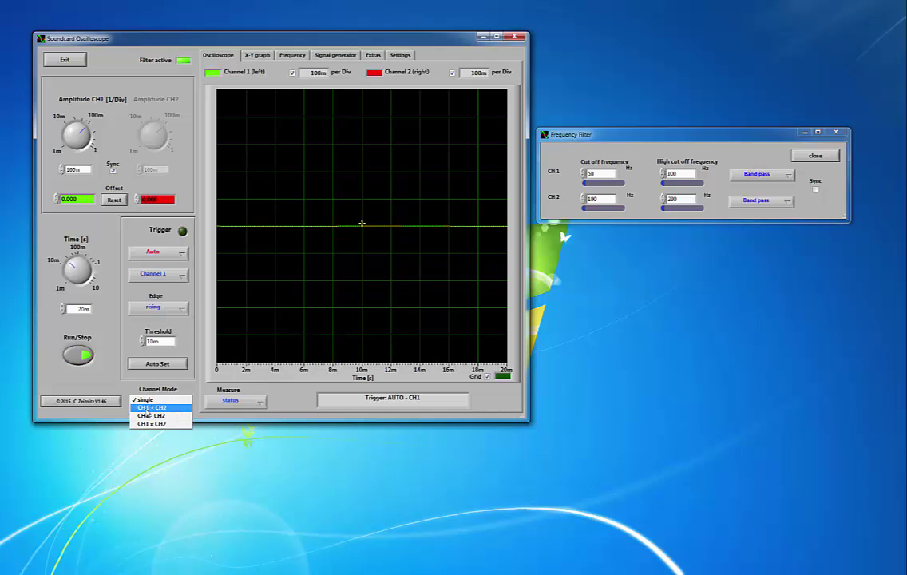
click(148, 409)
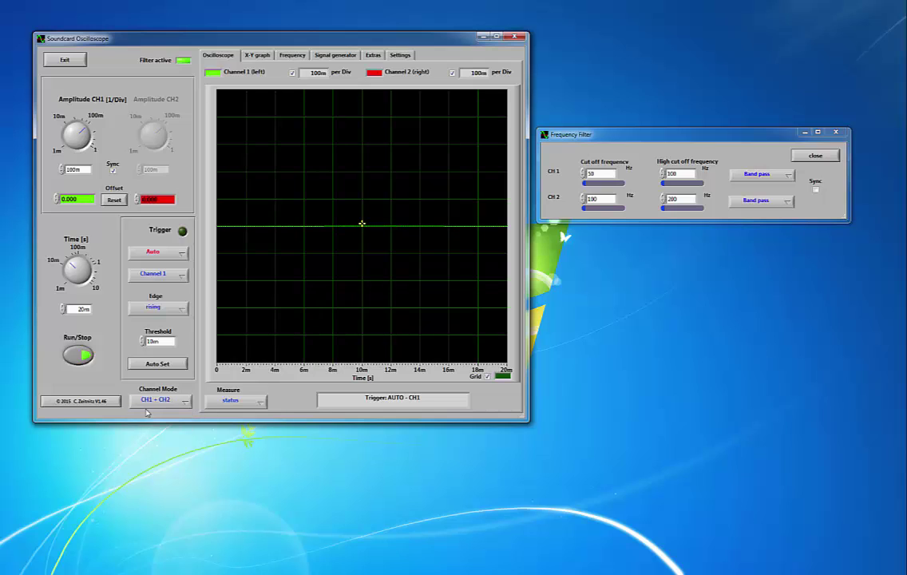
Set the measurement mode to Hz and volts and enable the on-screen frequency readout
click(255, 405)
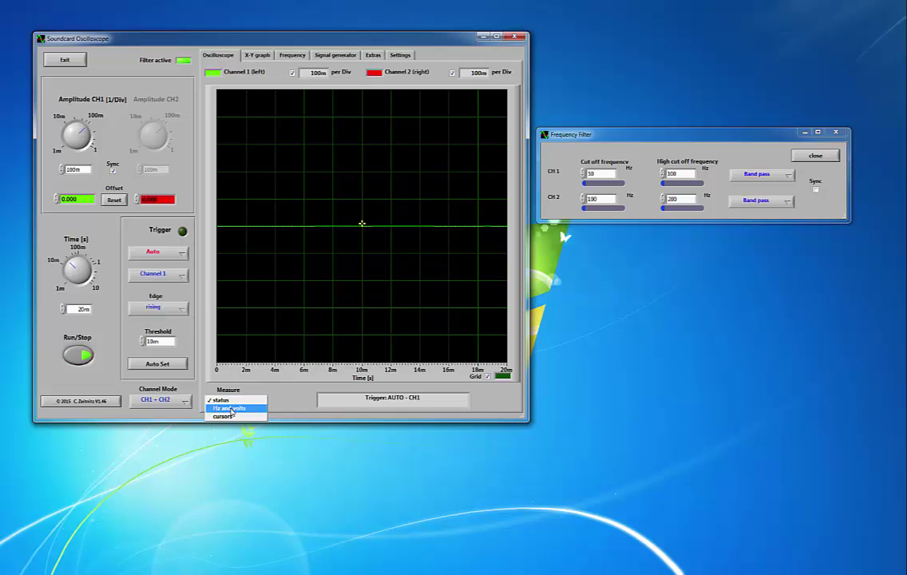
click(227, 408)
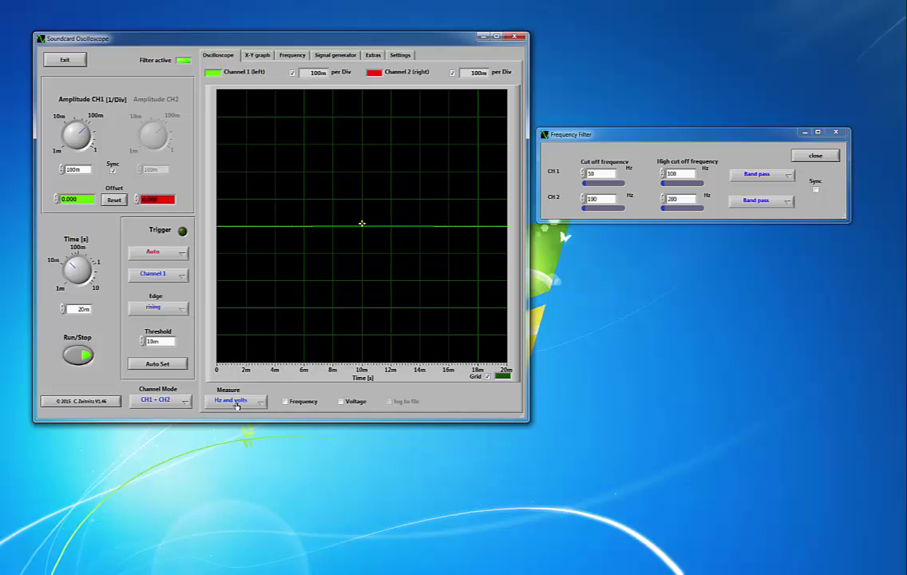
click(286, 403)
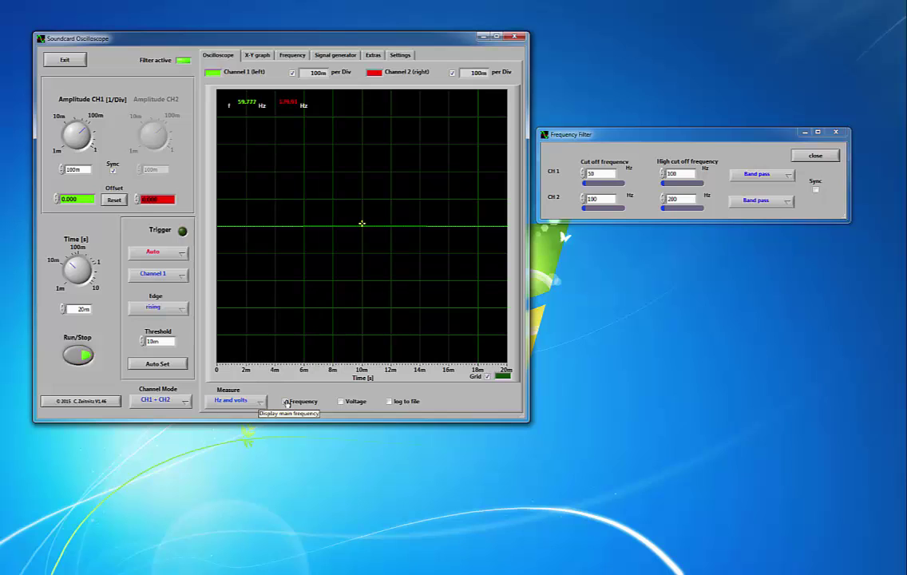